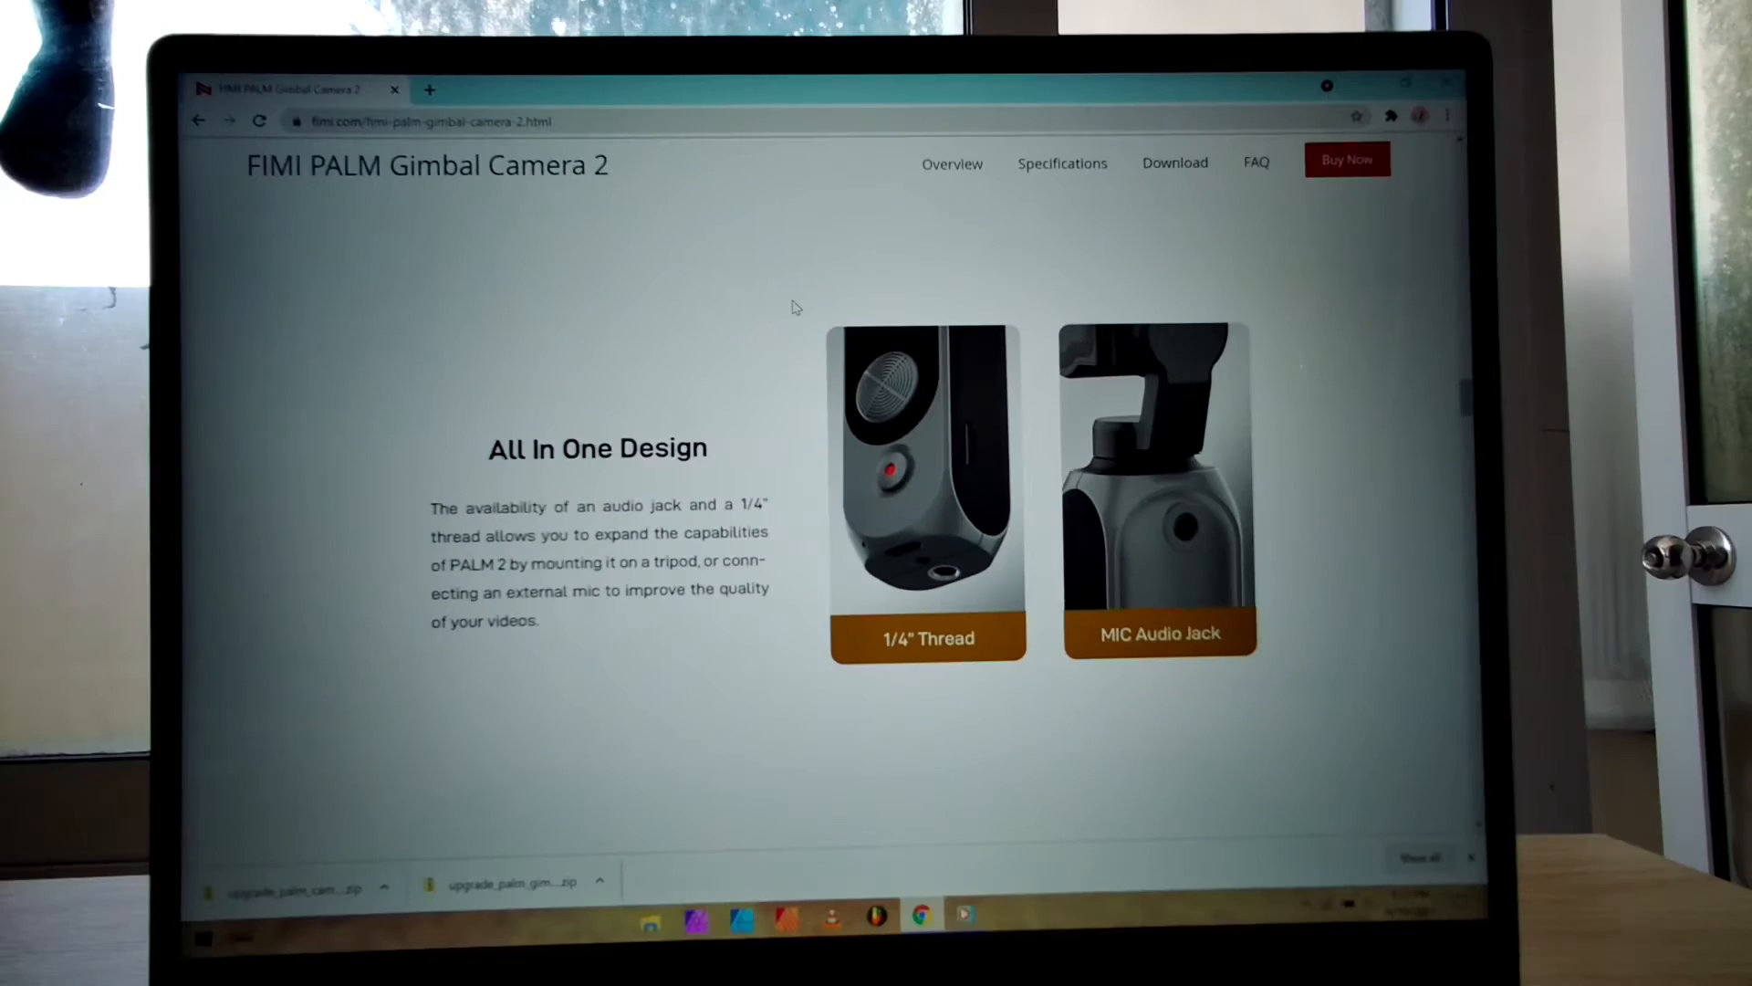
scroll(791, 302, up, 5)
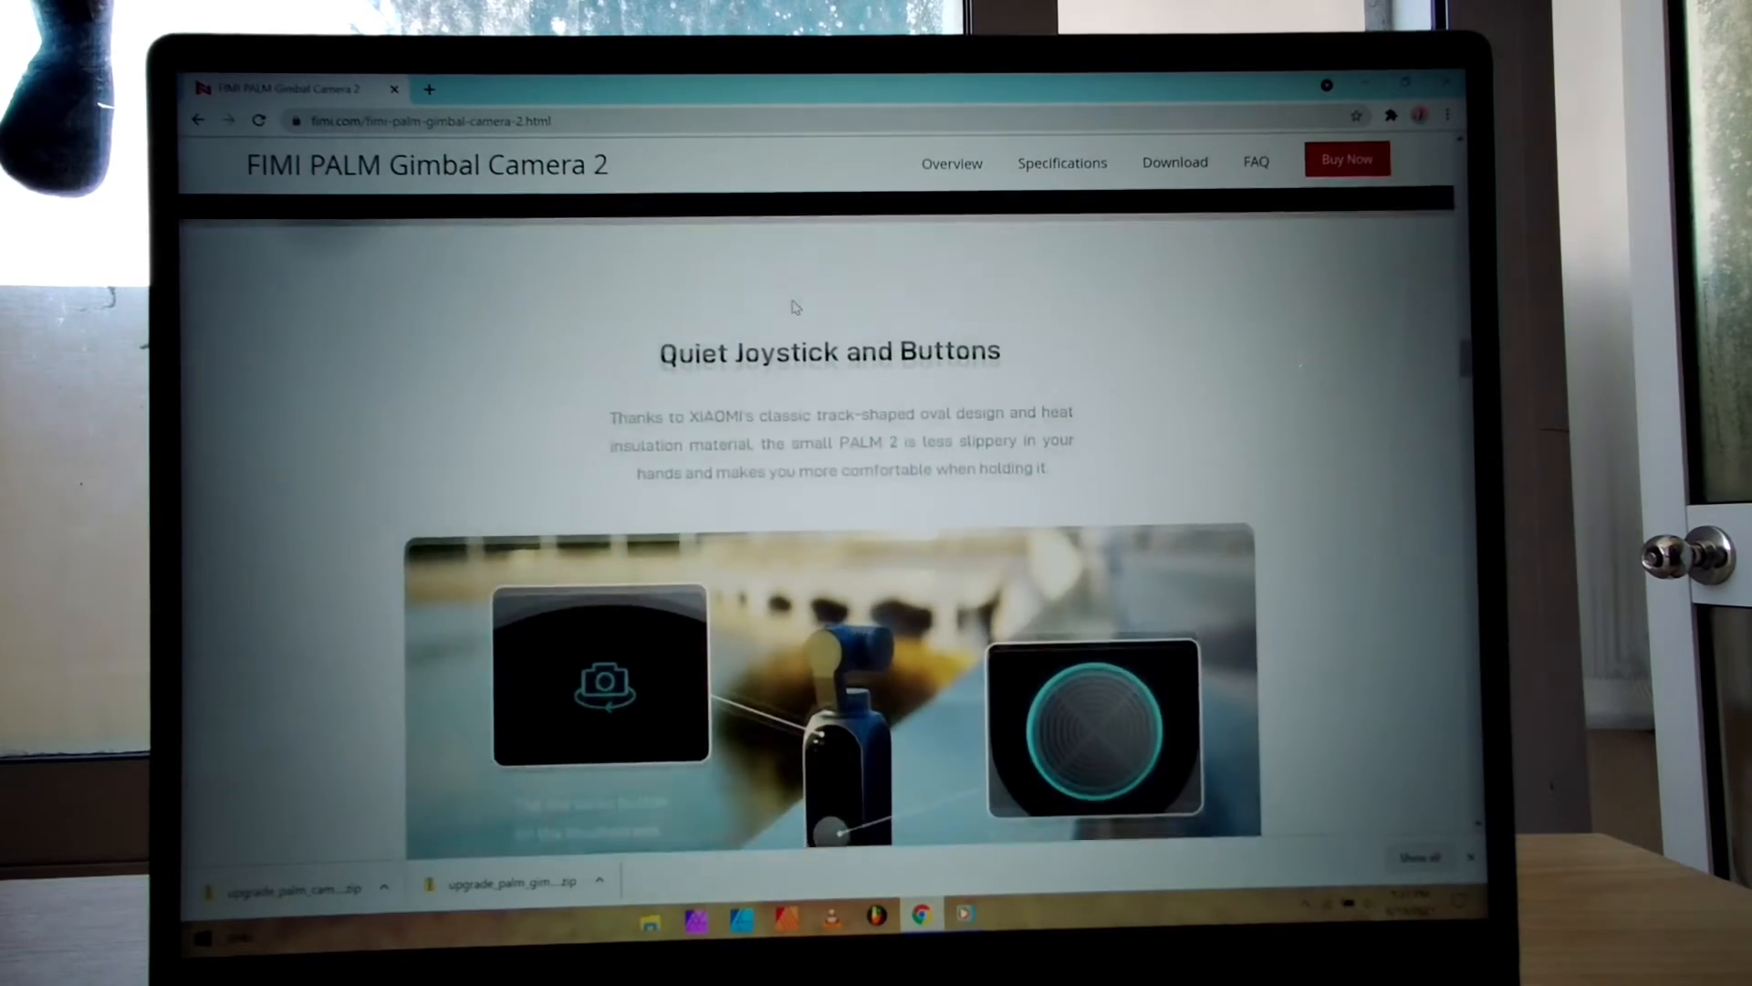
scroll(792, 301, up, 5)
scroll(792, 301, up, 5)
scroll(792, 302, up, 5)
scroll(792, 297, up, 4)
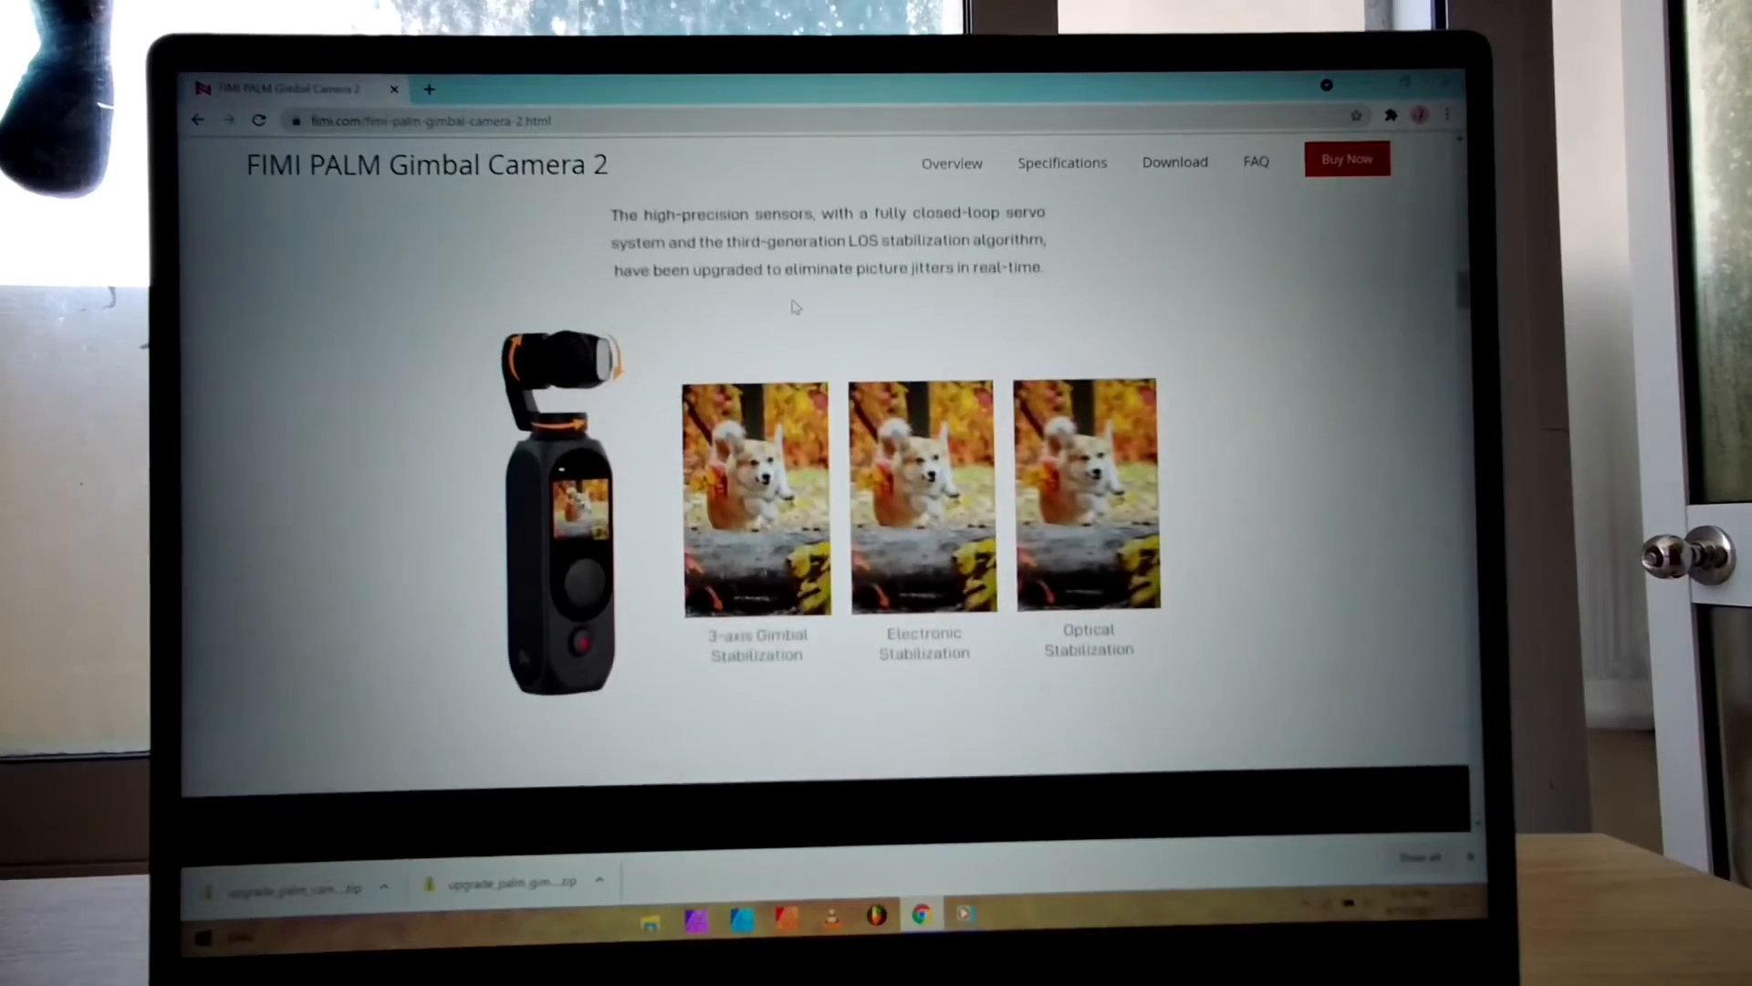
scroll(792, 297, up, 5)
scroll(791, 296, up, 3)
scroll(792, 298, up, 5)
scroll(794, 306, up, 5)
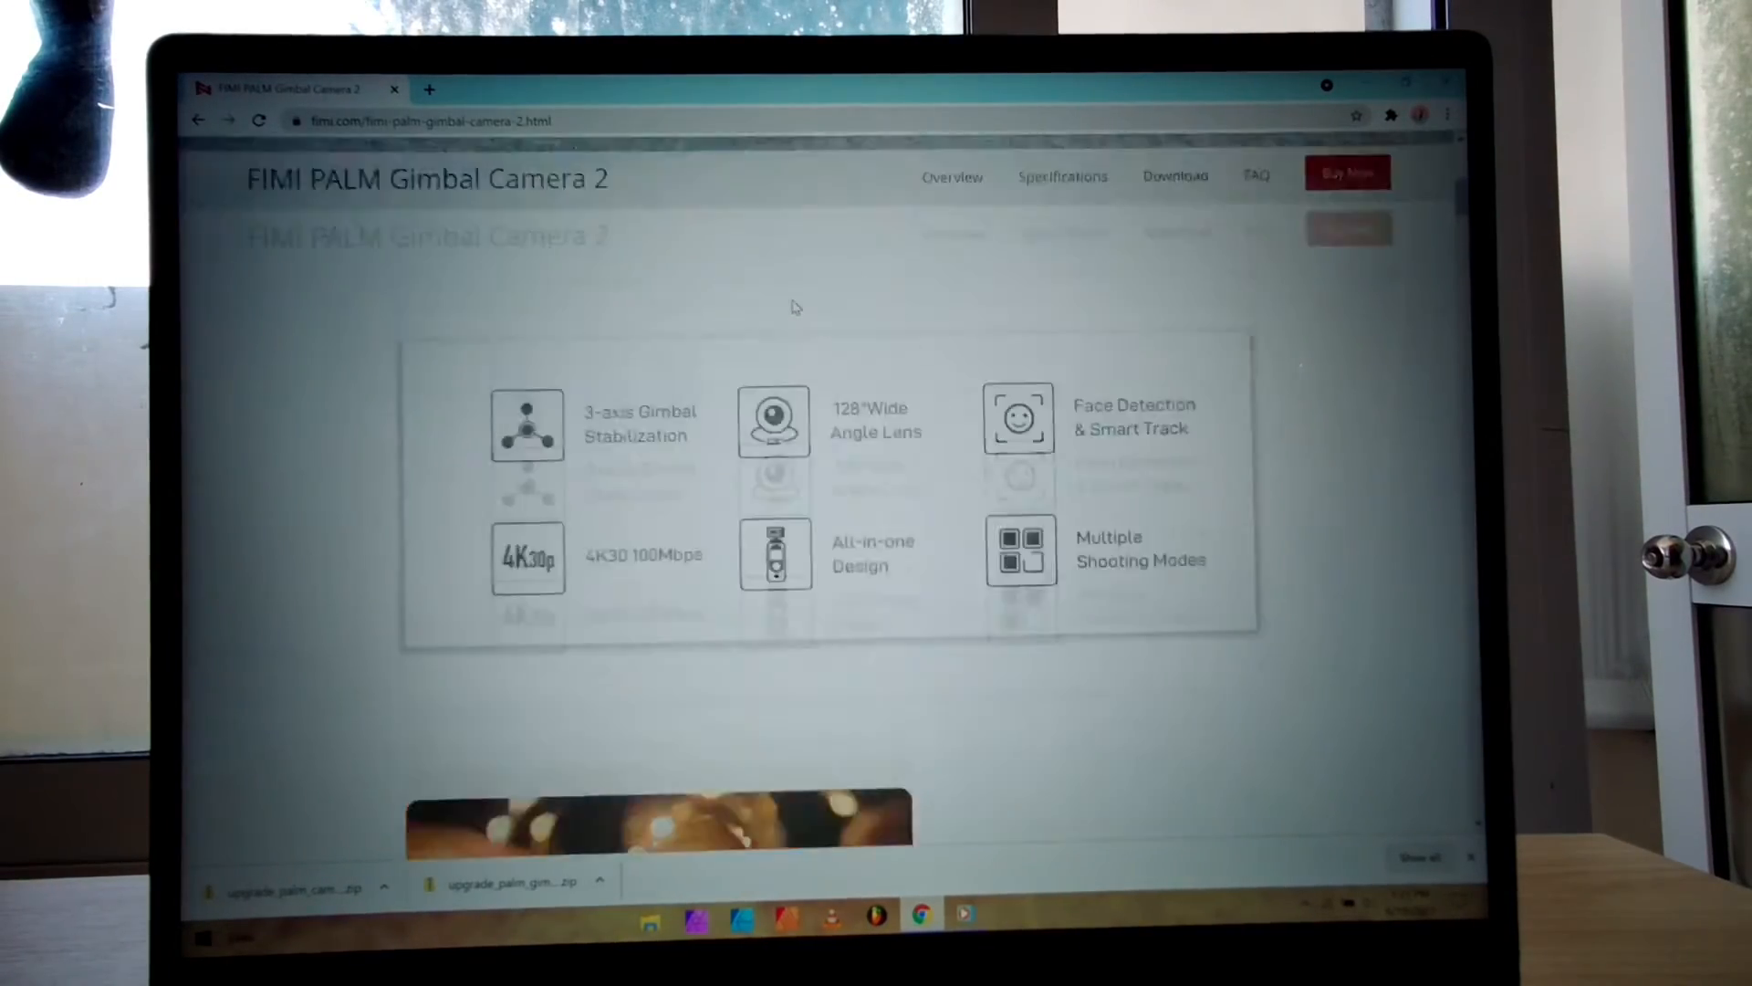
scroll(793, 306, up, 5)
scroll(794, 307, up, 4)
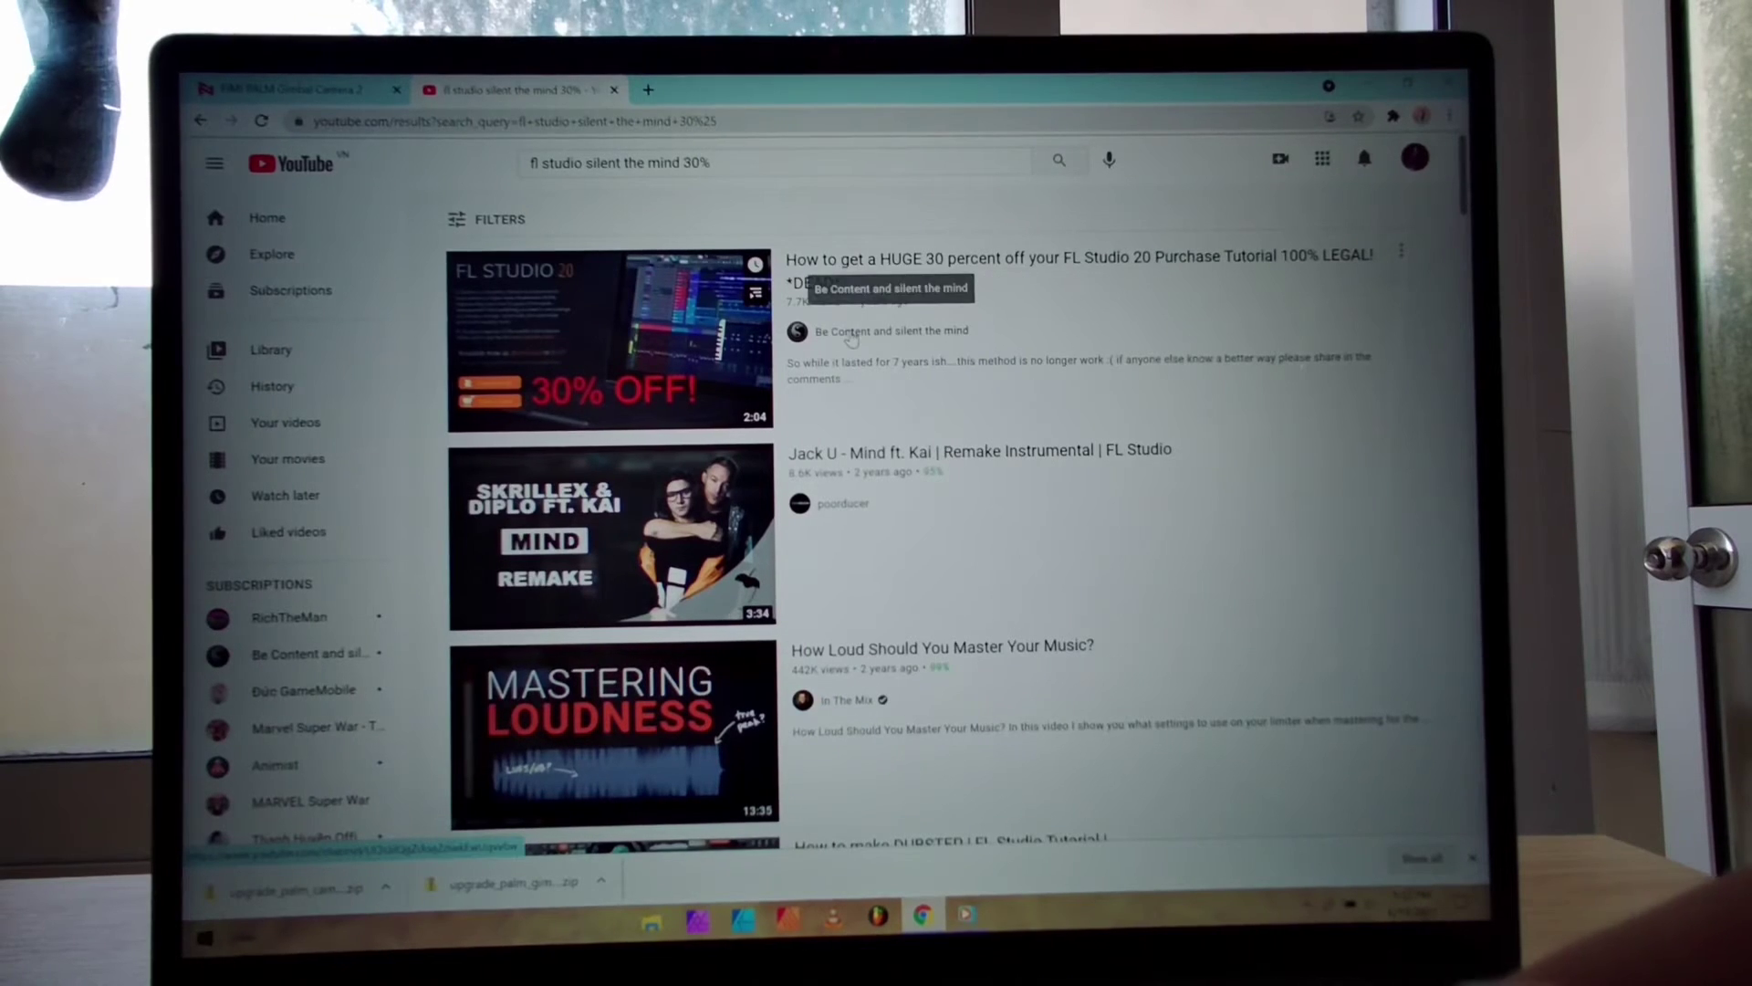
Go to the 'Be Content and silent the mind' YouTube channel from the search results.
click(851, 331)
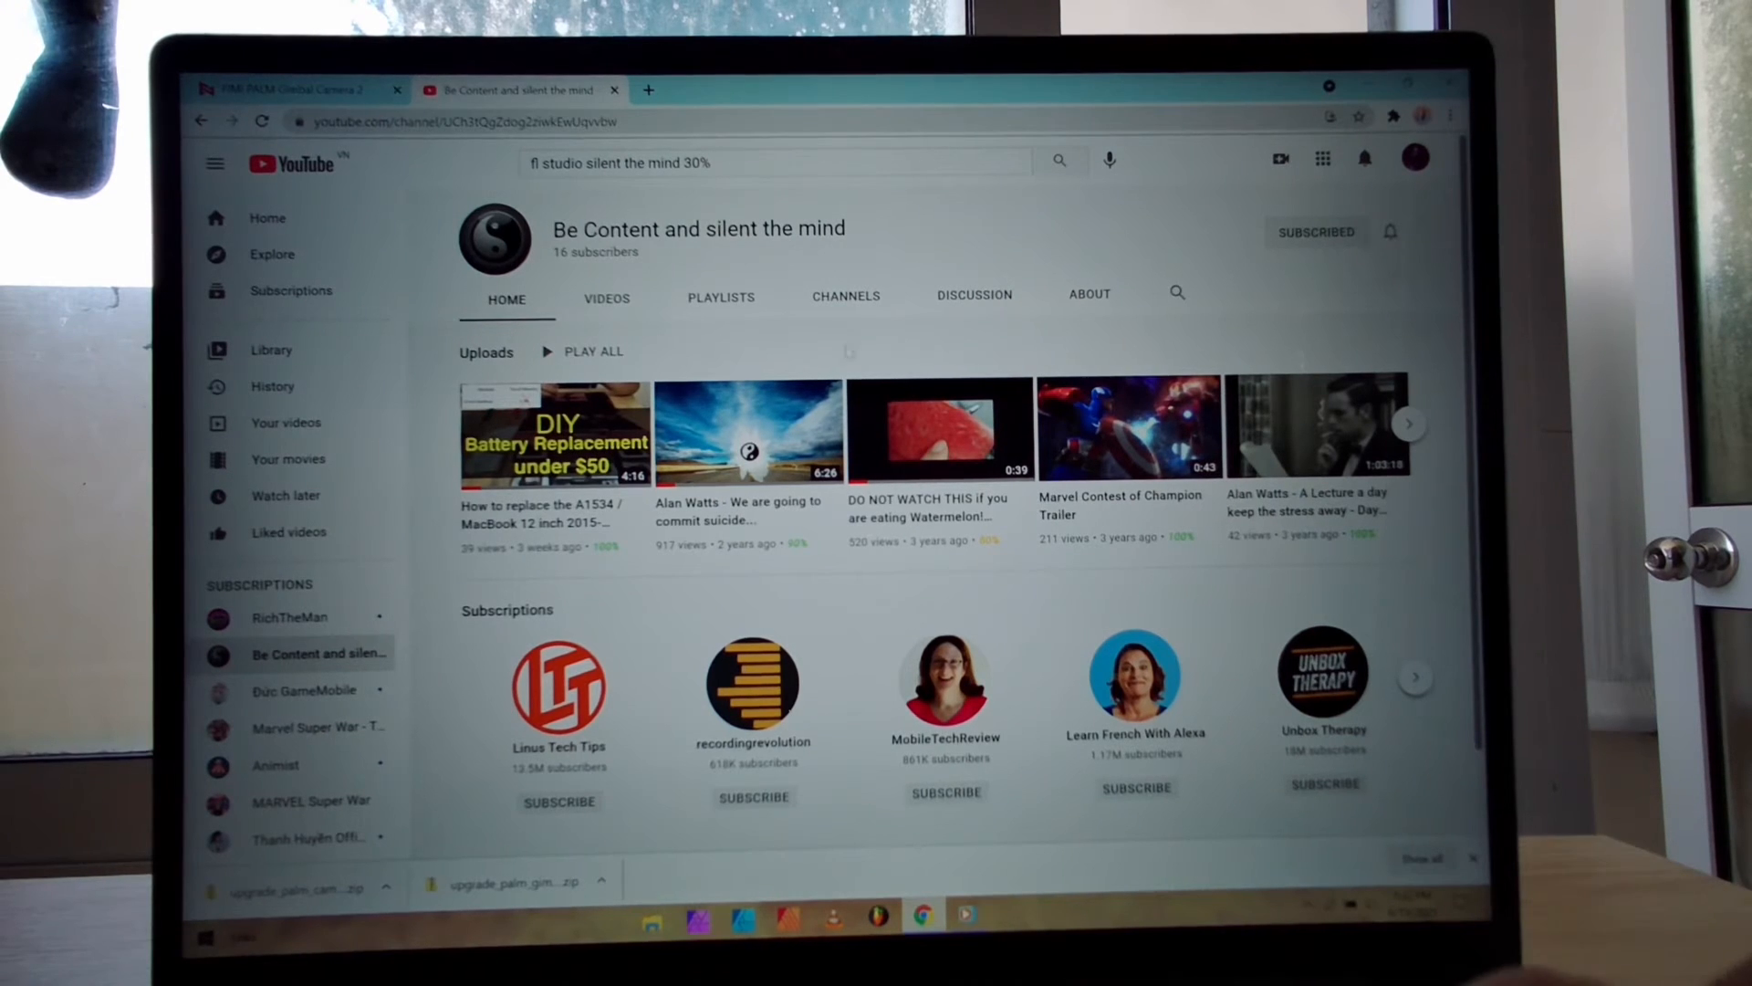
Start the A1534 MacBook 12-inch battery replacement video.
click(554, 433)
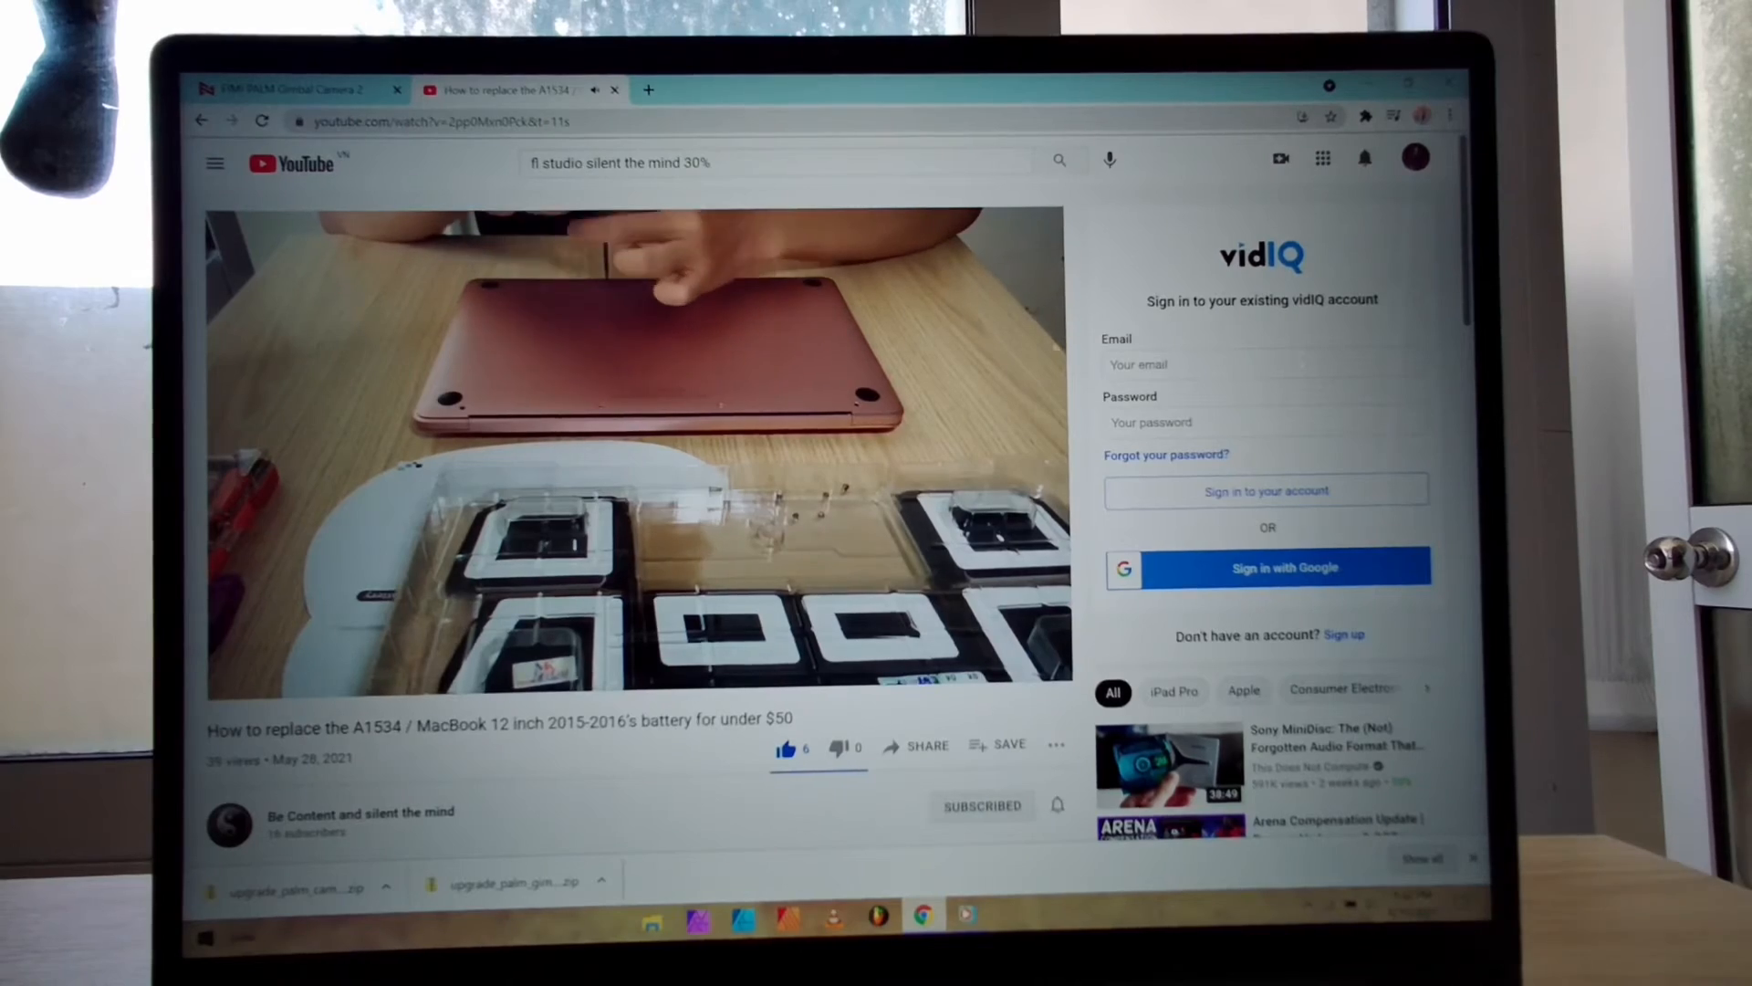
scroll(730, 365, down, 3)
scroll(729, 365, down, 3)
scroll(729, 366, down, 3)
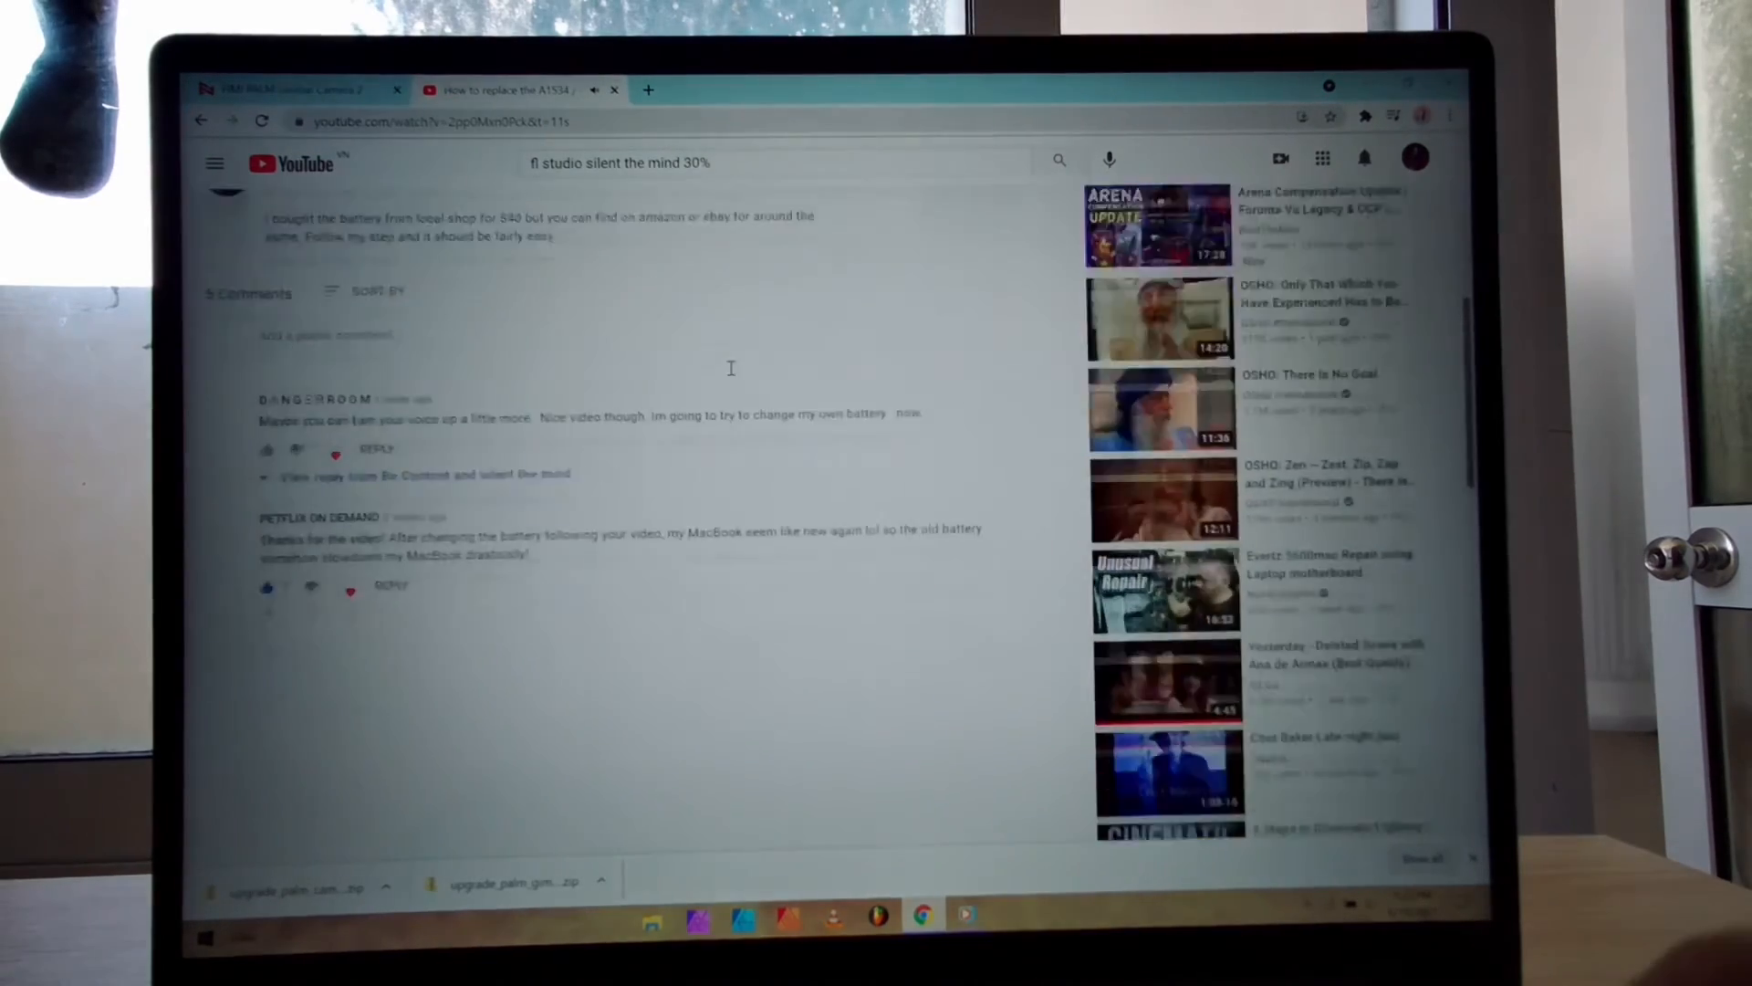
scroll(730, 366, down, 3)
scroll(730, 366, down, 3)
scroll(729, 365, up, 3)
scroll(729, 366, up, 5)
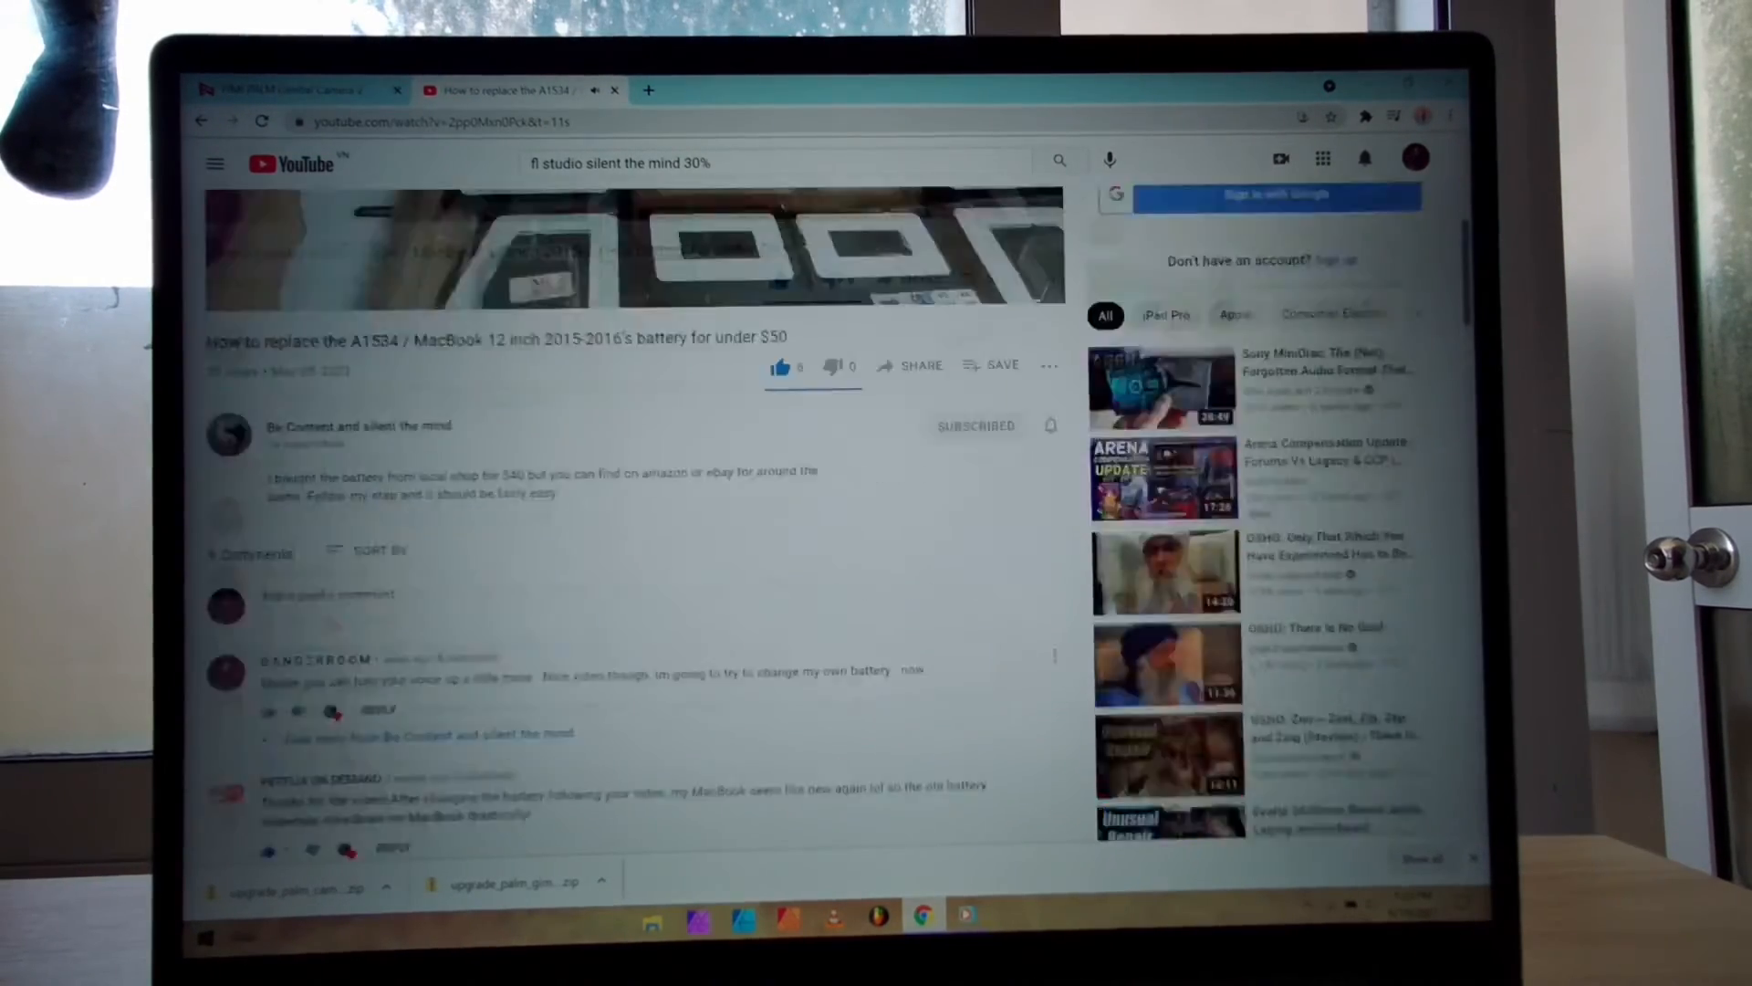
scroll(730, 366, up, 5)
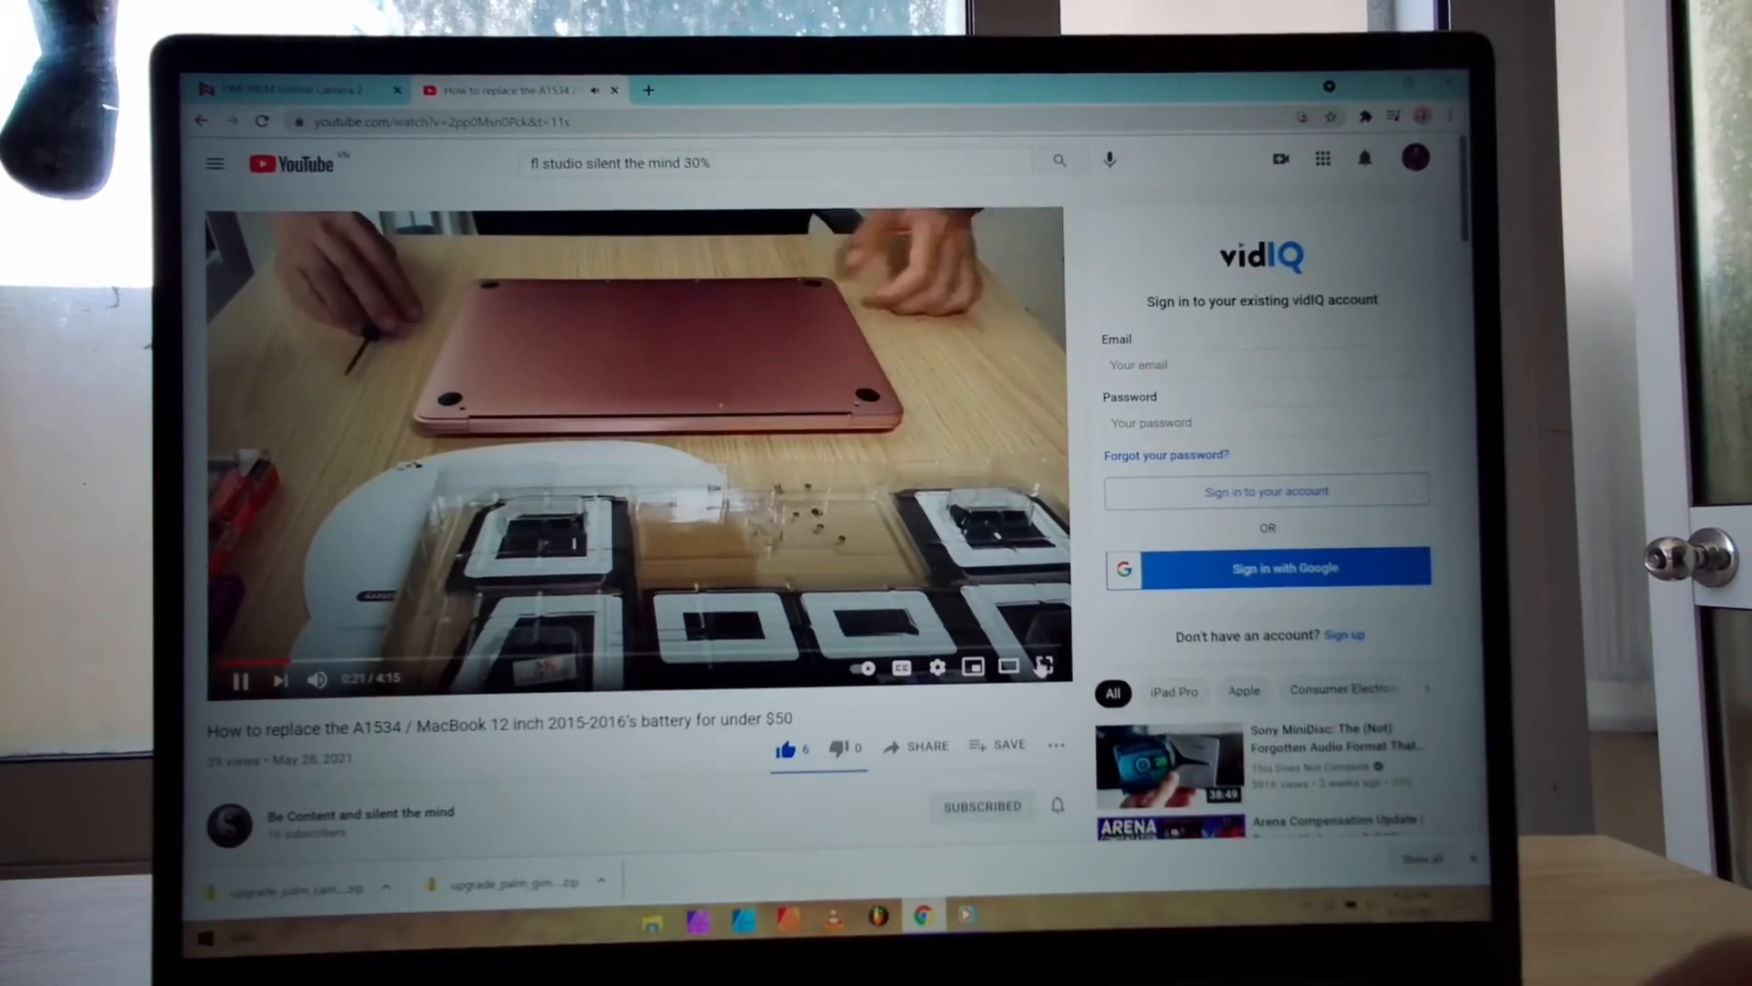
Switch the battery replacement video to full-screen playback.
click(1044, 602)
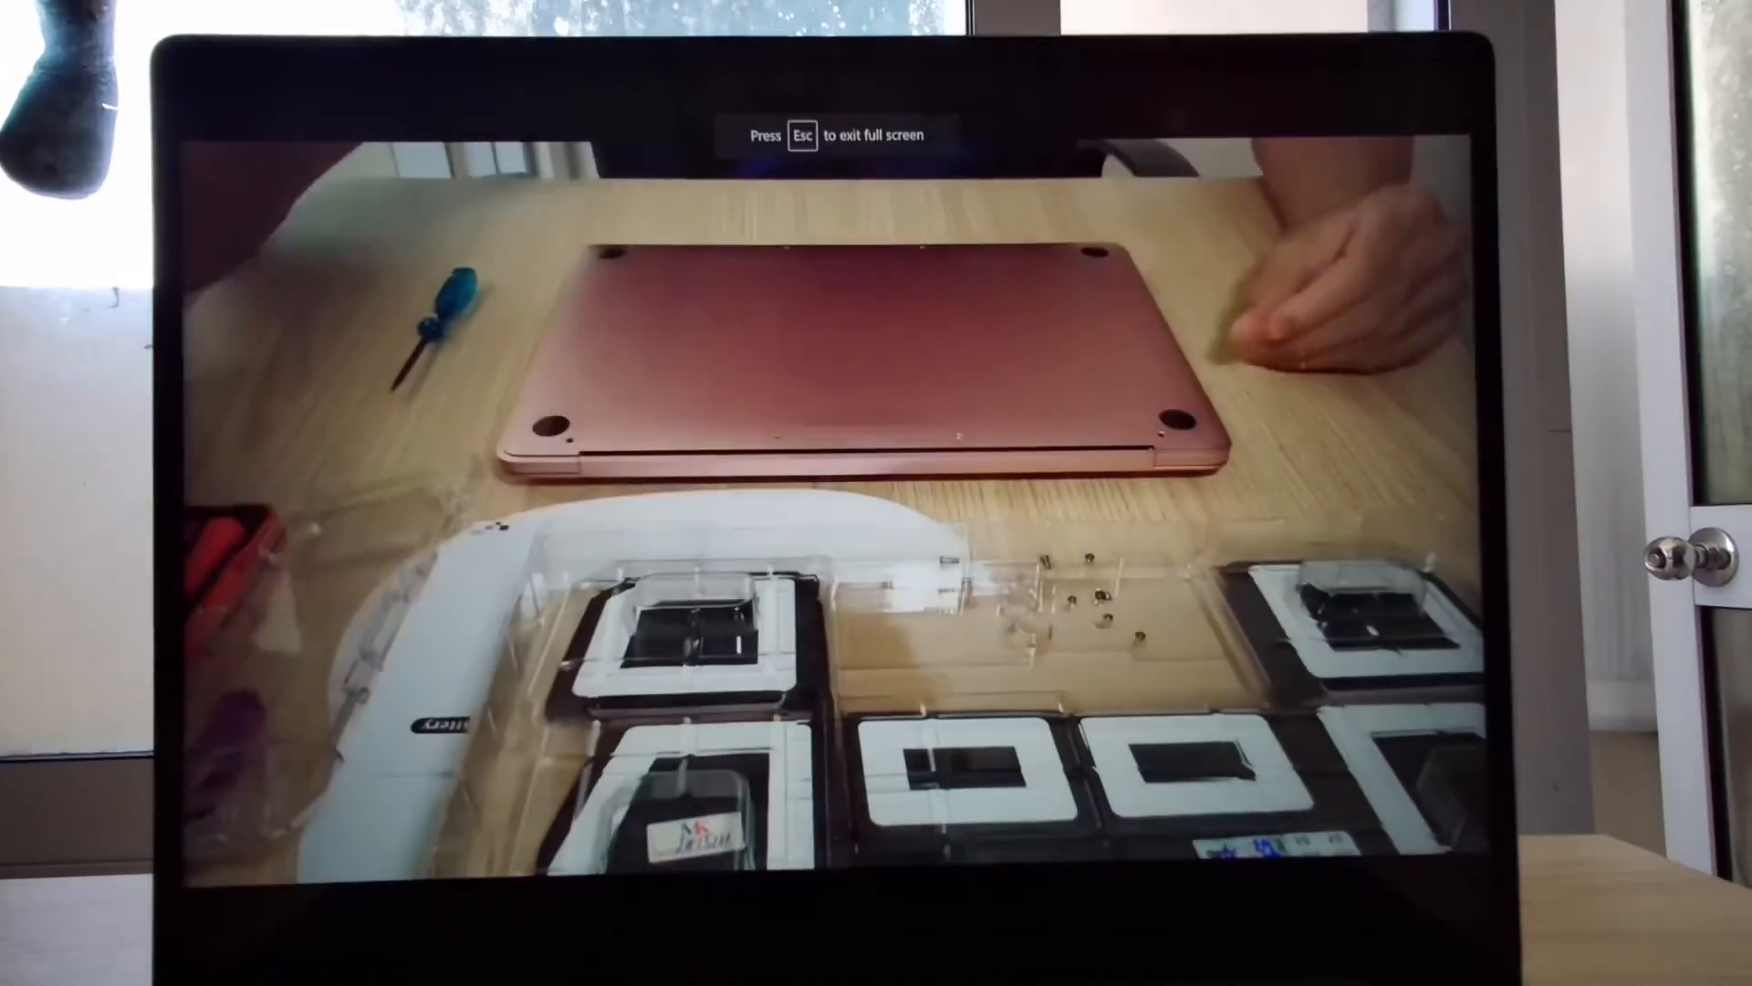
scroll(876, 548, down, 5)
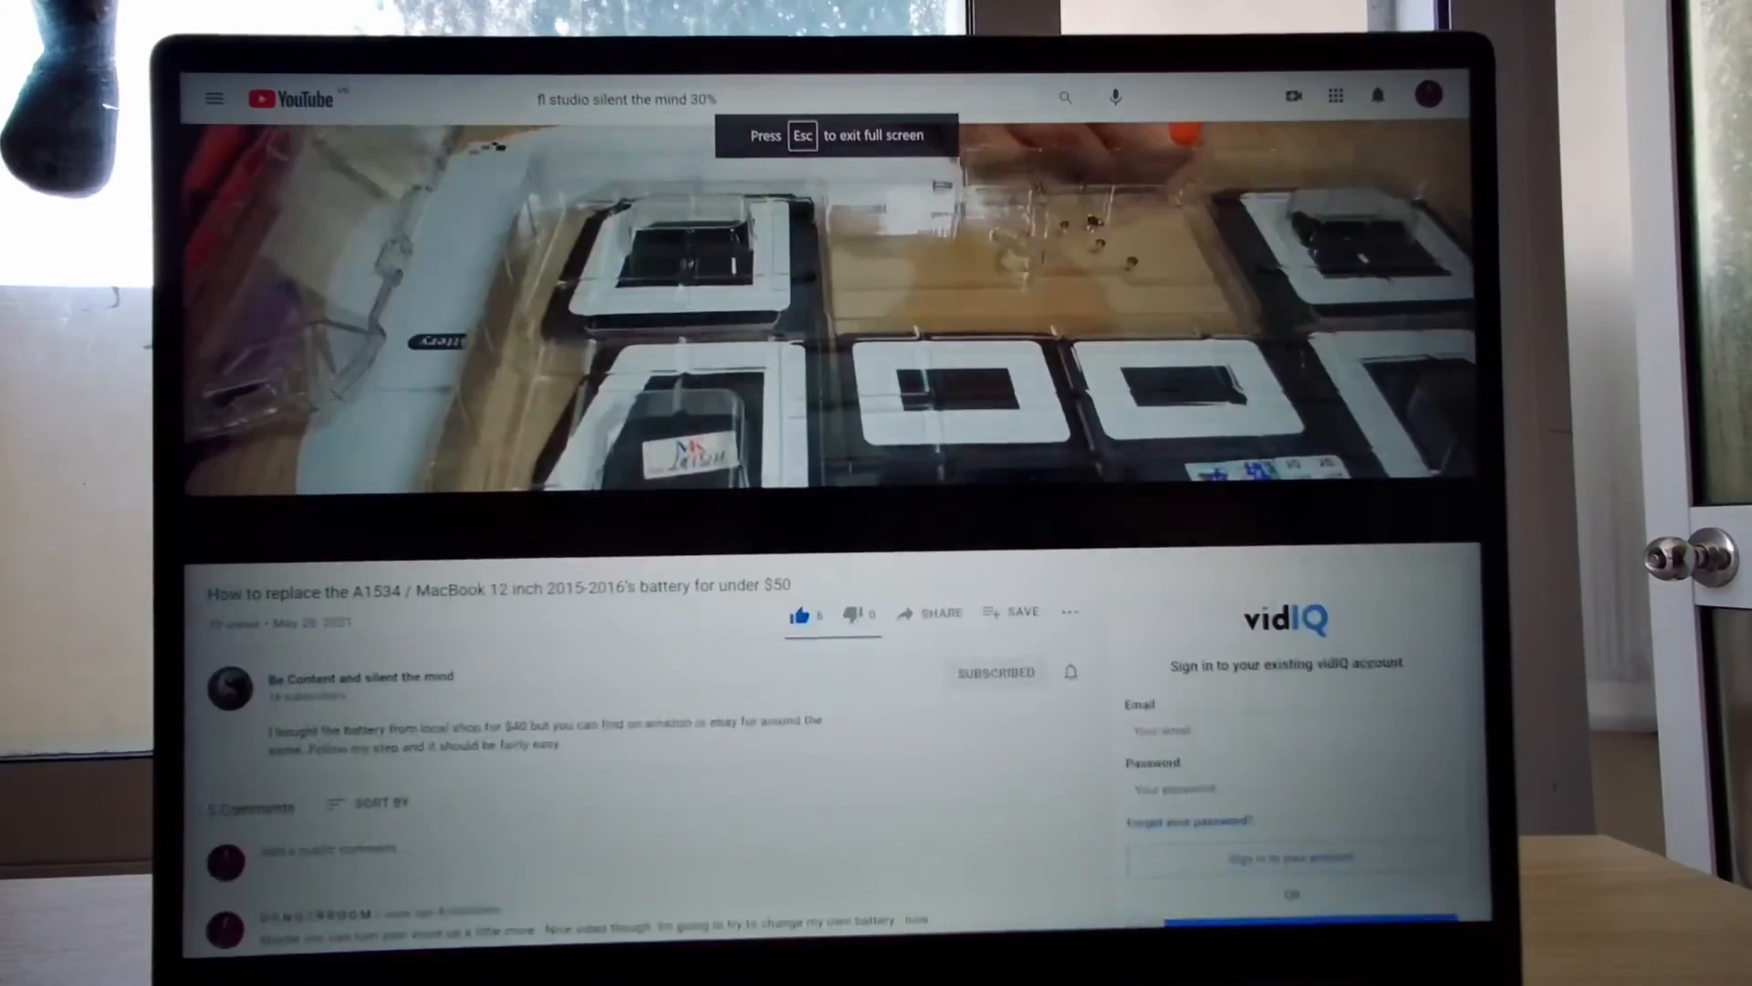
scroll(877, 548, down, 5)
scroll(876, 547, up, 5)
scroll(876, 548, up, 5)
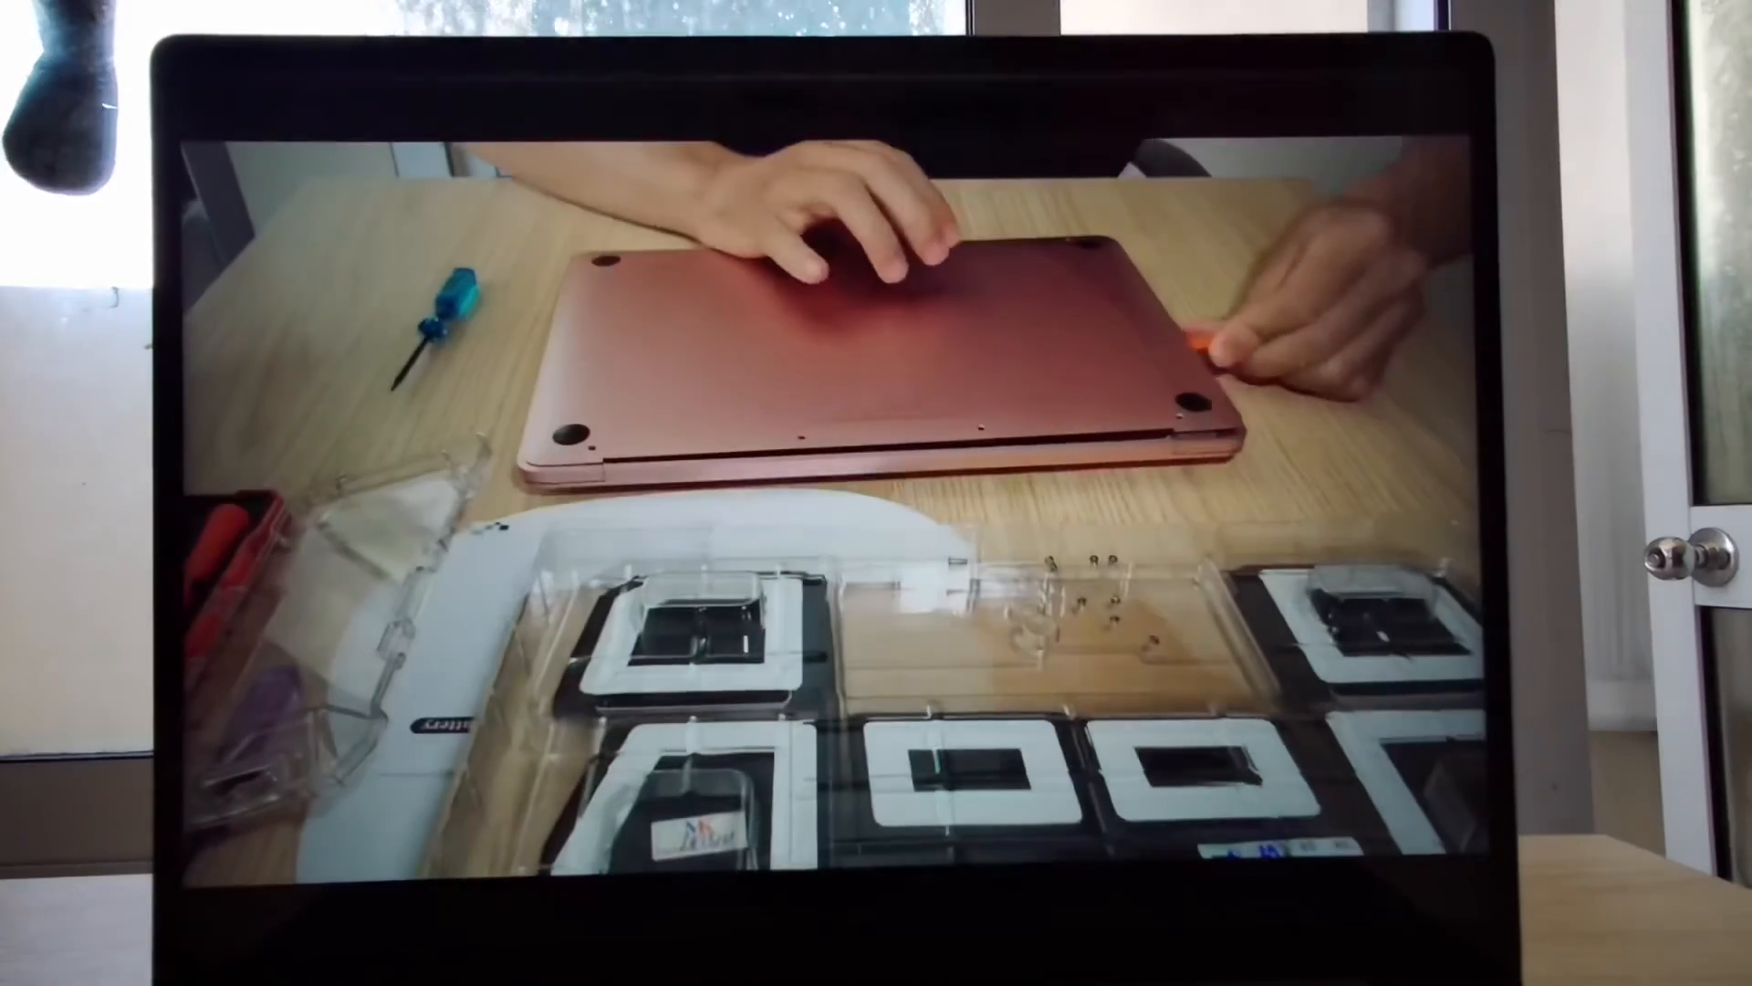